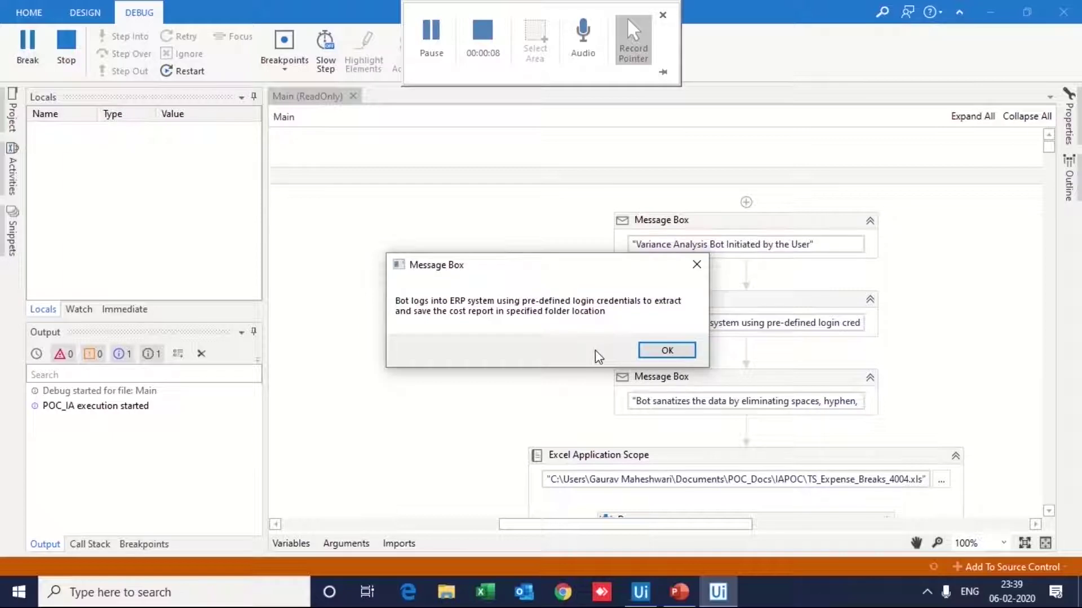
Step: Acknowledge the ERP login, data sanitizing, CN report and cost report variance step messages
click(647, 354)
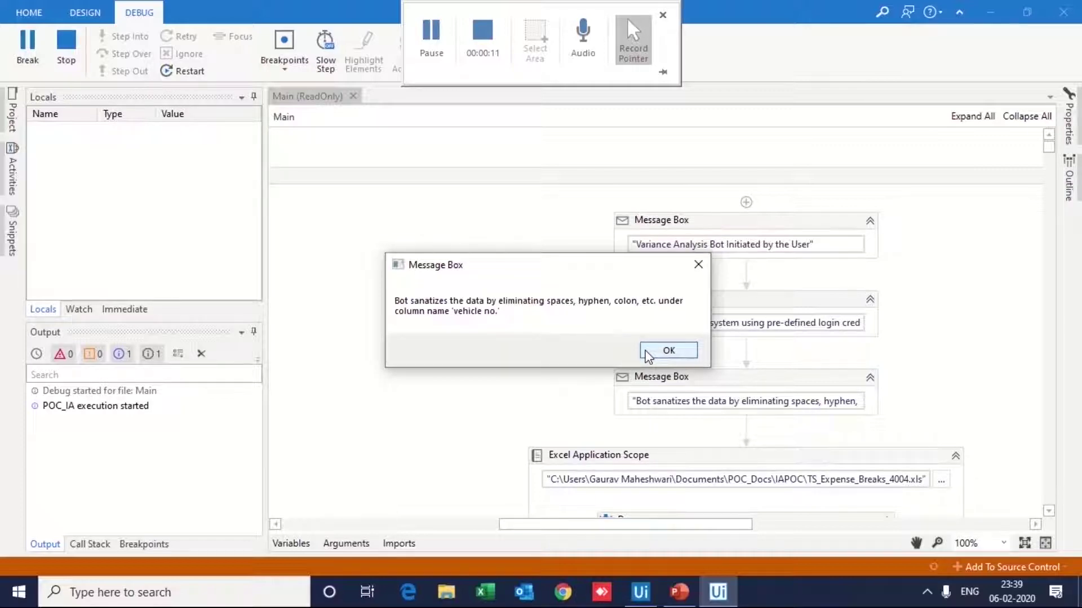
click(646, 351)
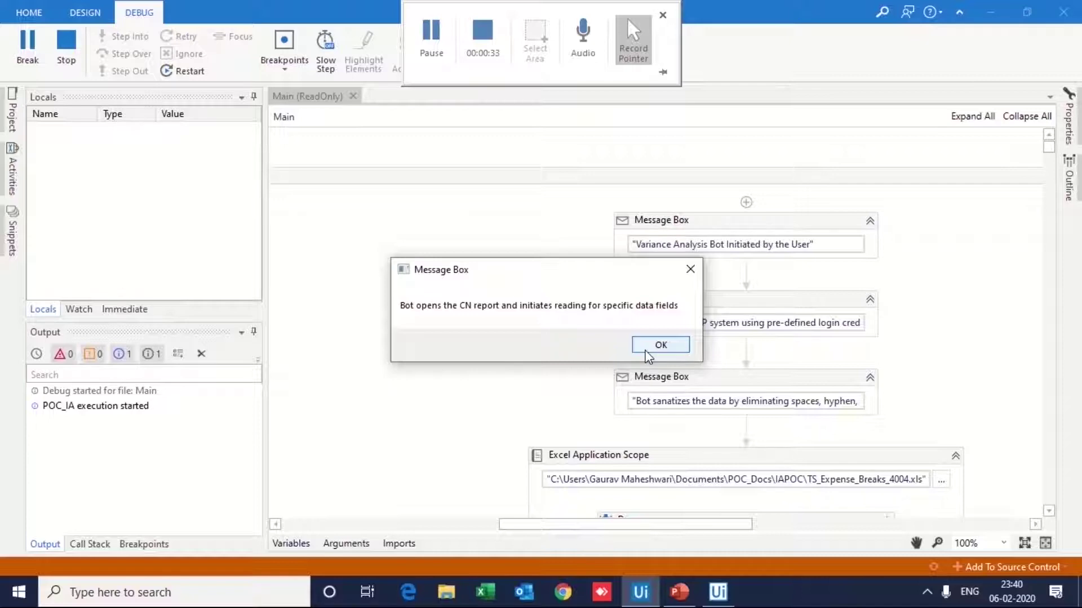
click(646, 351)
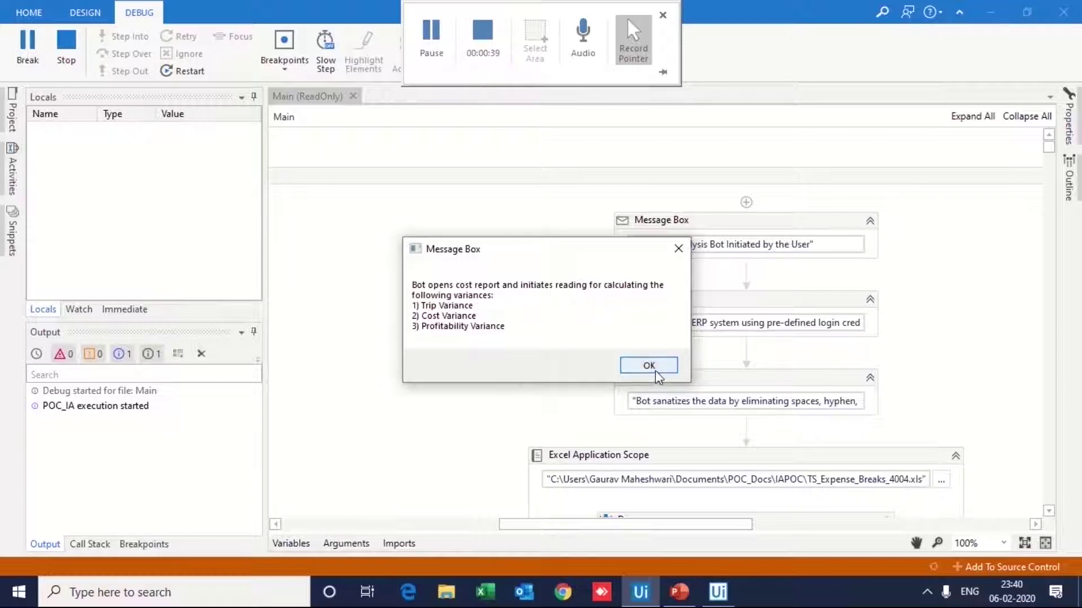
click(654, 369)
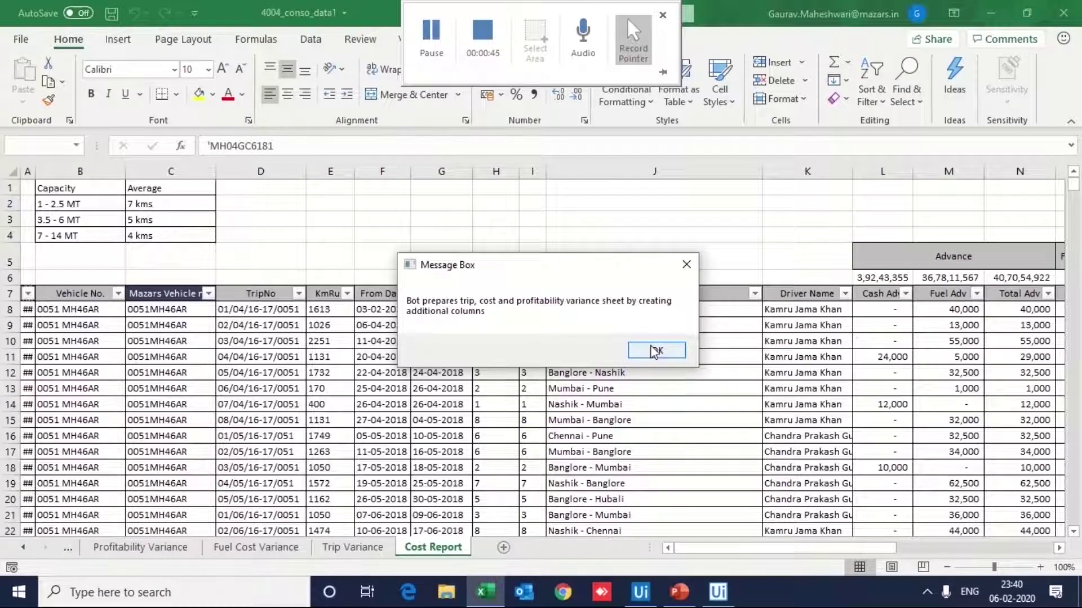
Step: Acknowledge the message about preparing the trip, cost and profitability variance sheets
click(656, 351)
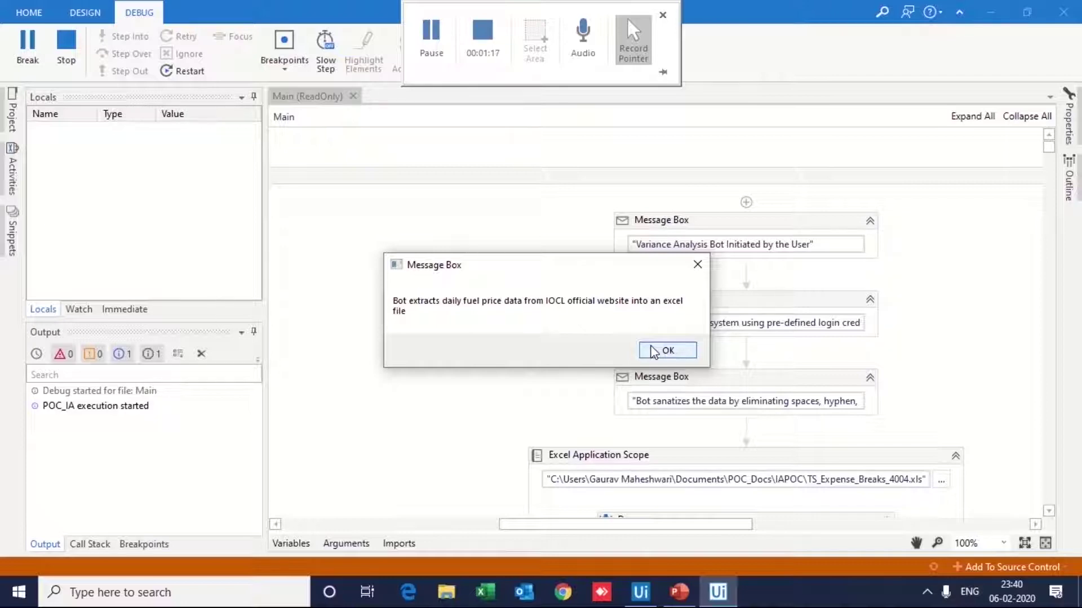
Step: Acknowledge the fuel price extraction and Google Maps distance step messages
click(653, 353)
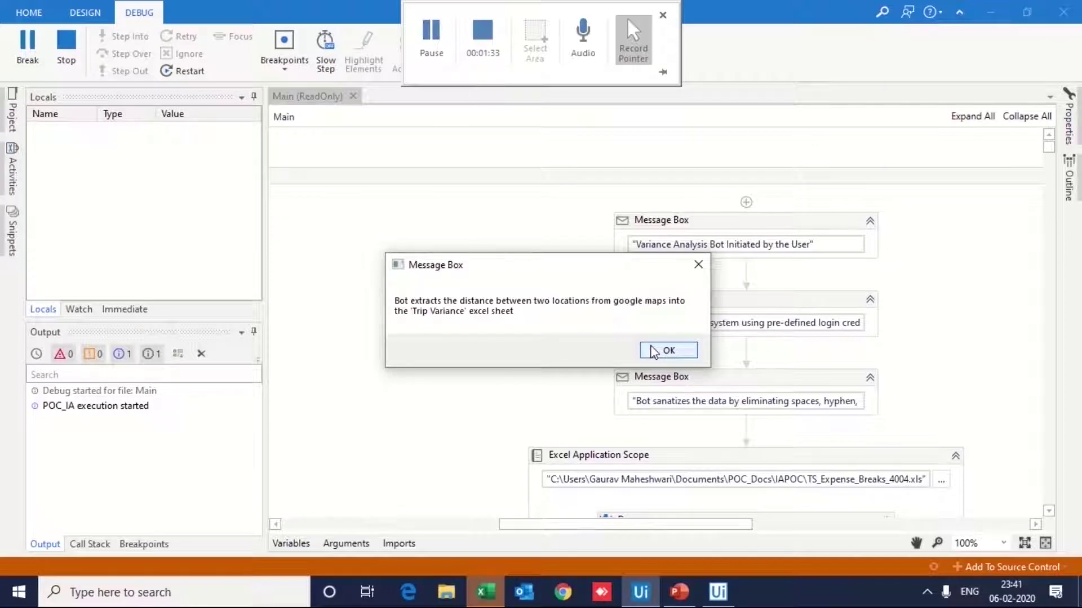
click(653, 351)
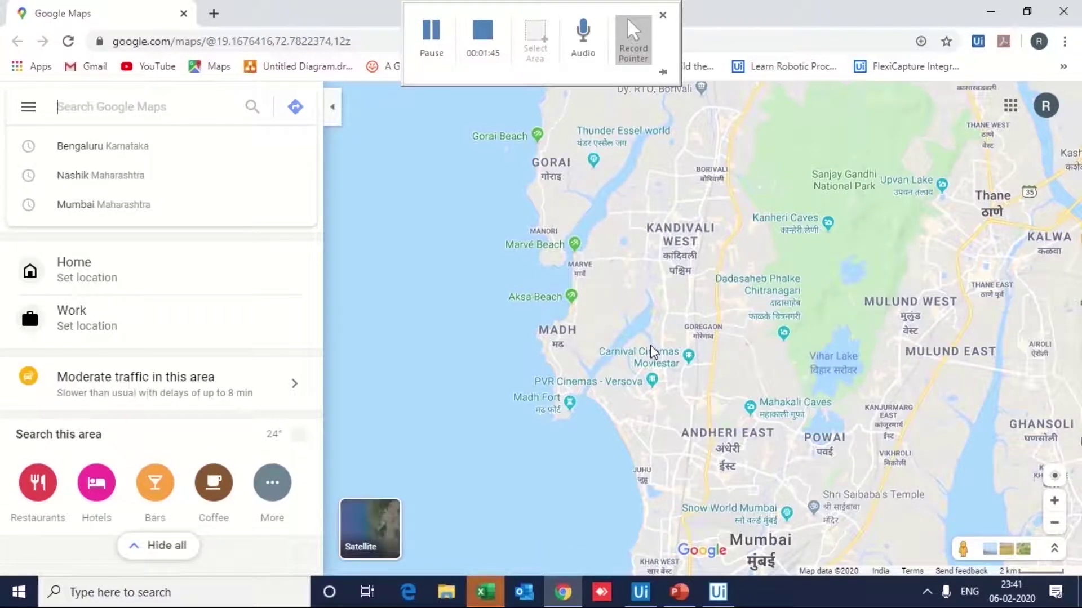
Step: Get driving directions from Nashik to Chennai and confirm the reported 1,356 km distance
click(296, 107)
text(Nashik)
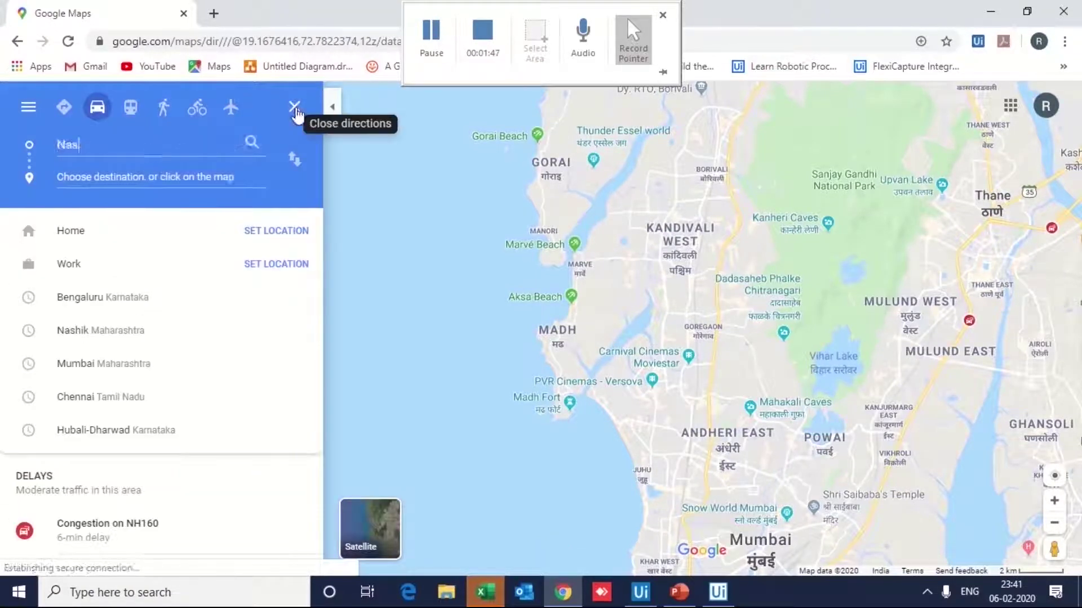
key(Return)
text(Chennai)
key(Return)
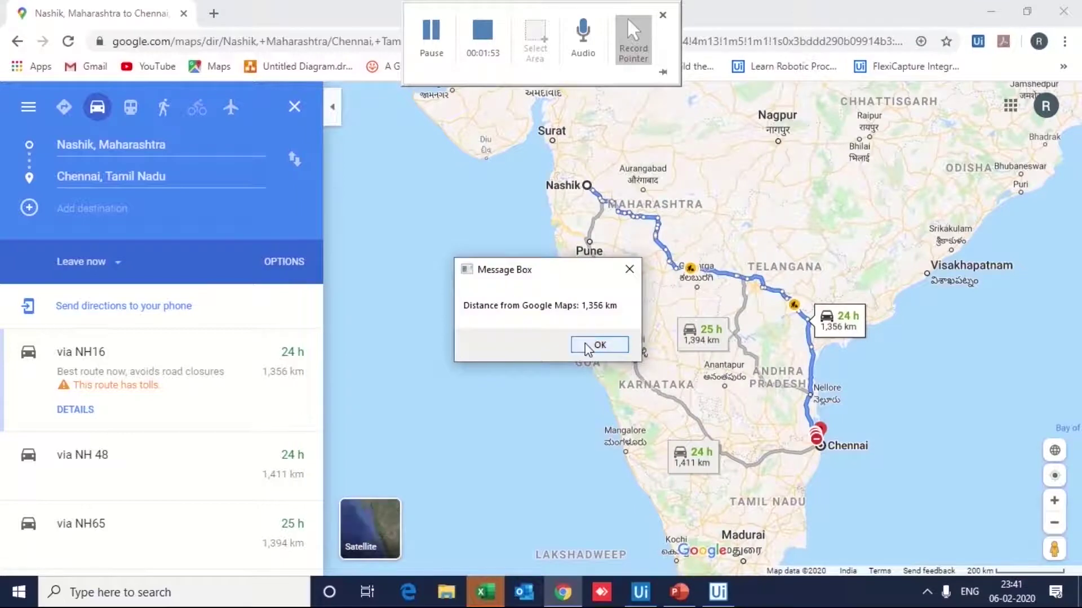
click(587, 344)
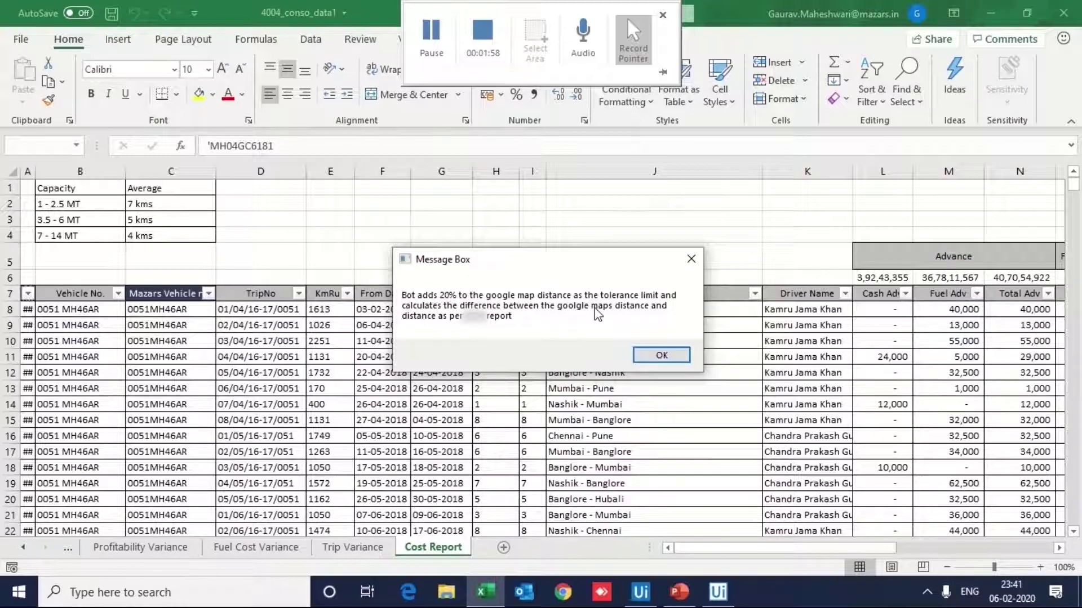
Step: Acknowledge the tolerance-limit, Pass/Red Flag tagging and fuel cost calculation messages
click(669, 355)
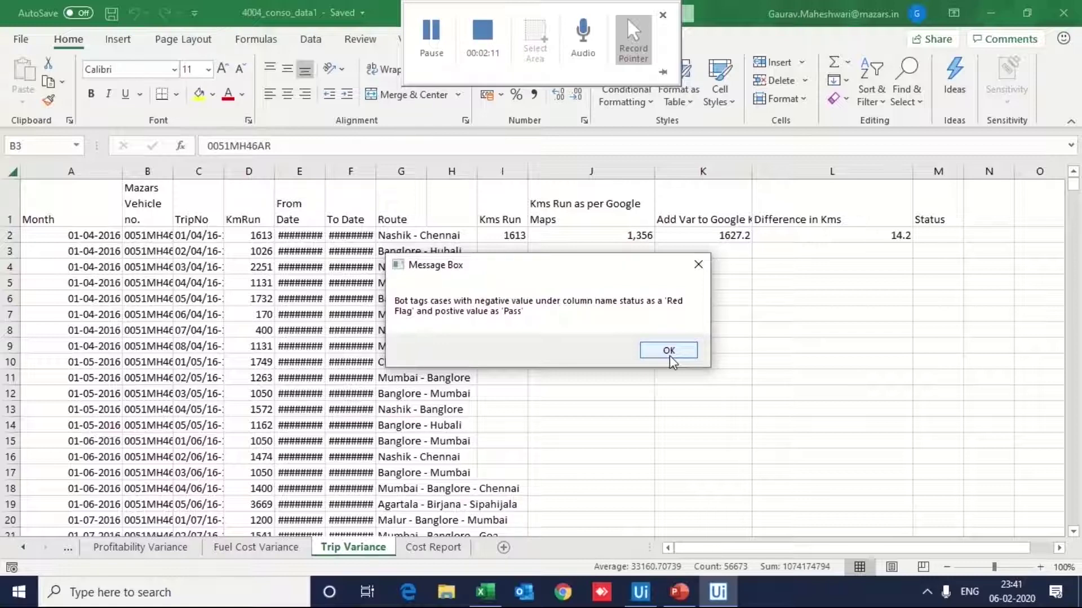
click(671, 356)
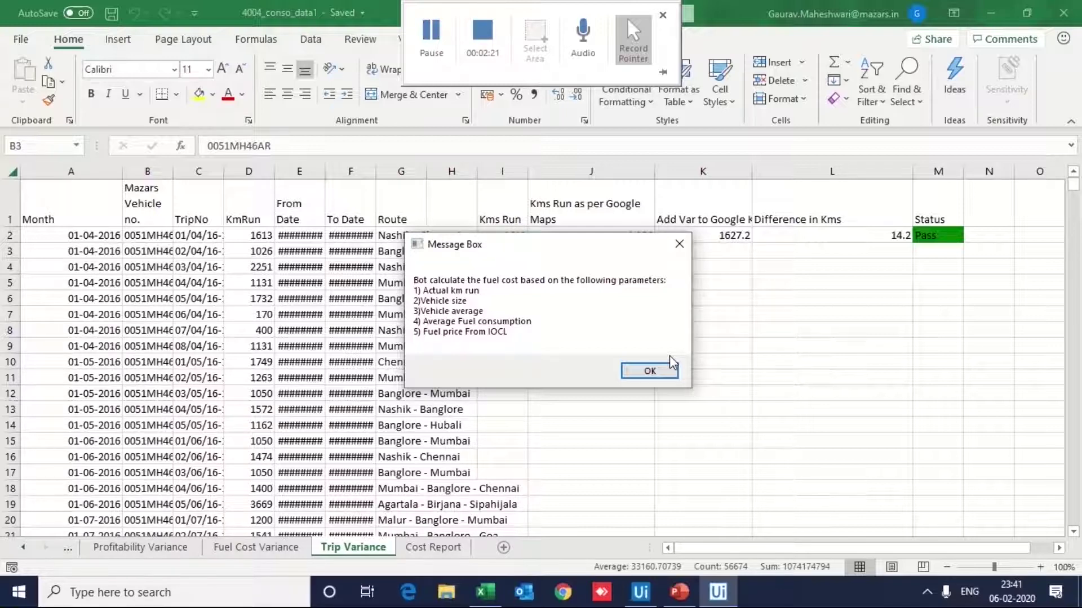
click(664, 372)
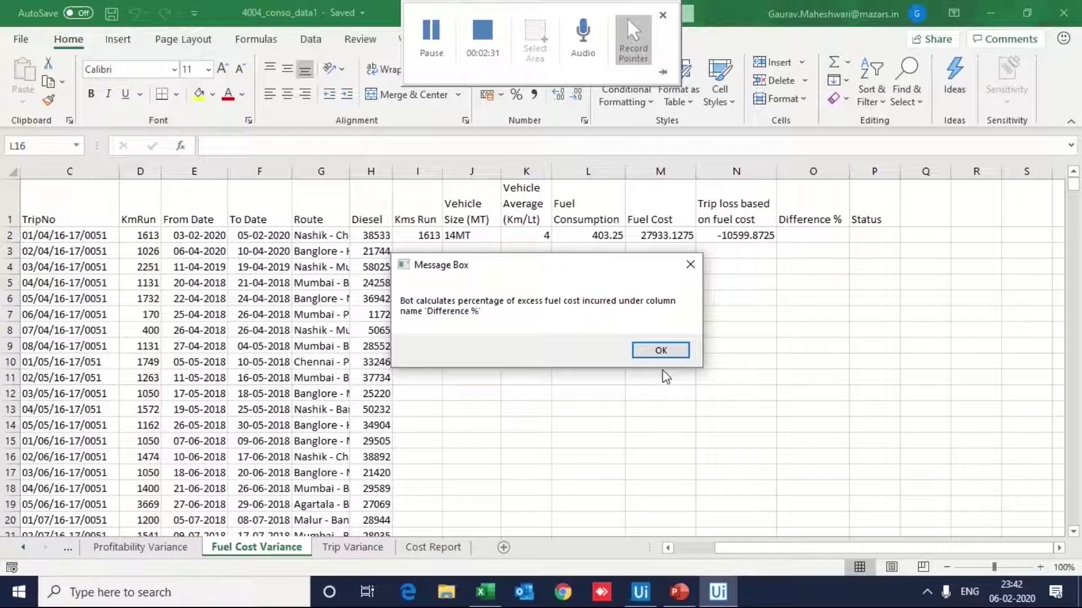
Step: Acknowledge the excess fuel percentage, status tagging, Analysis Complete and report-update messages
click(667, 351)
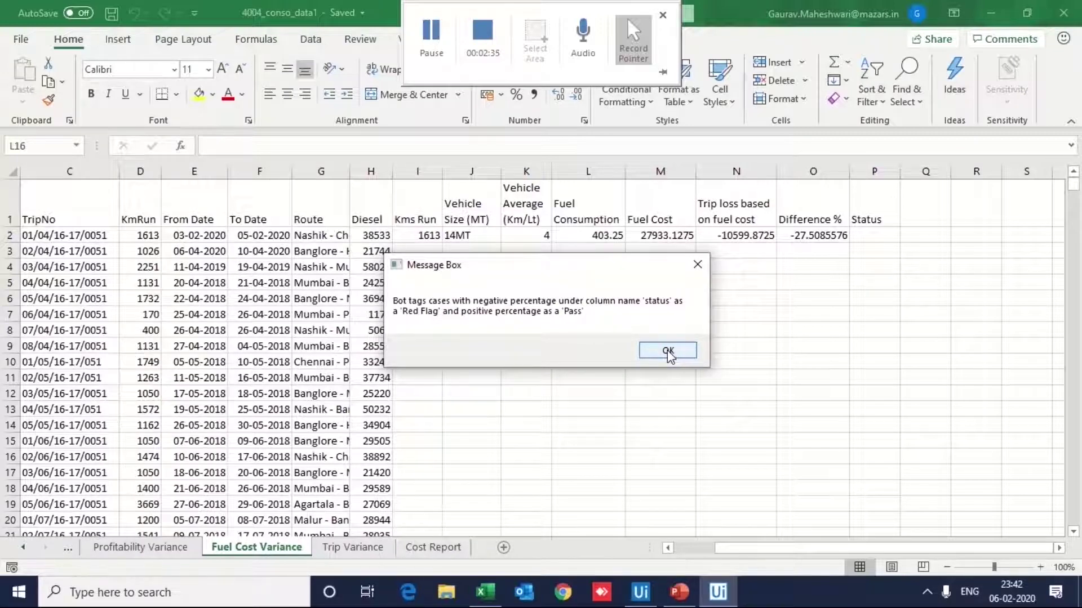
click(668, 353)
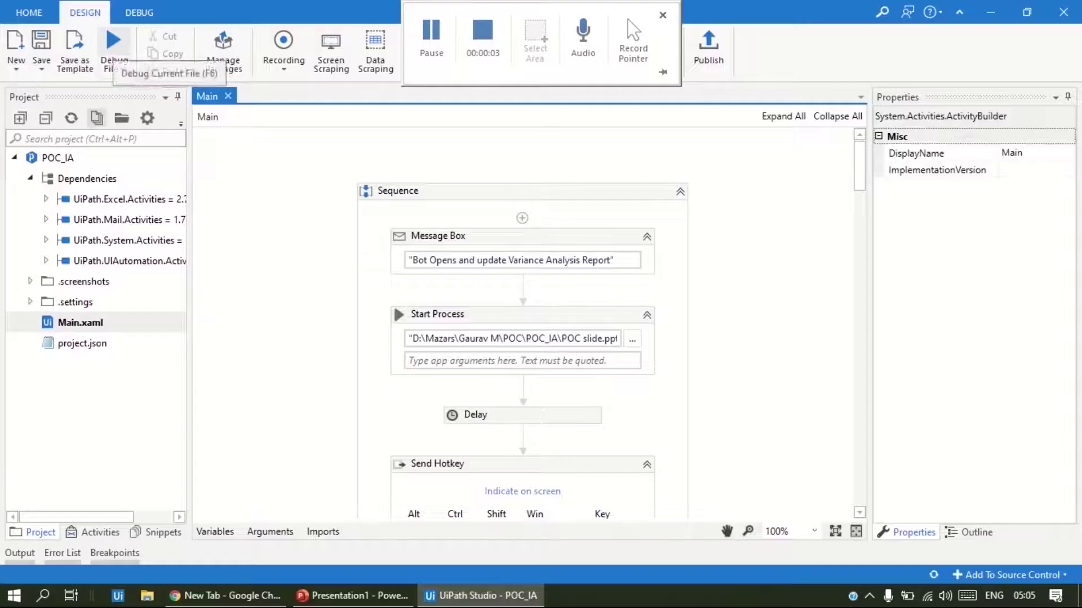
click(113, 38)
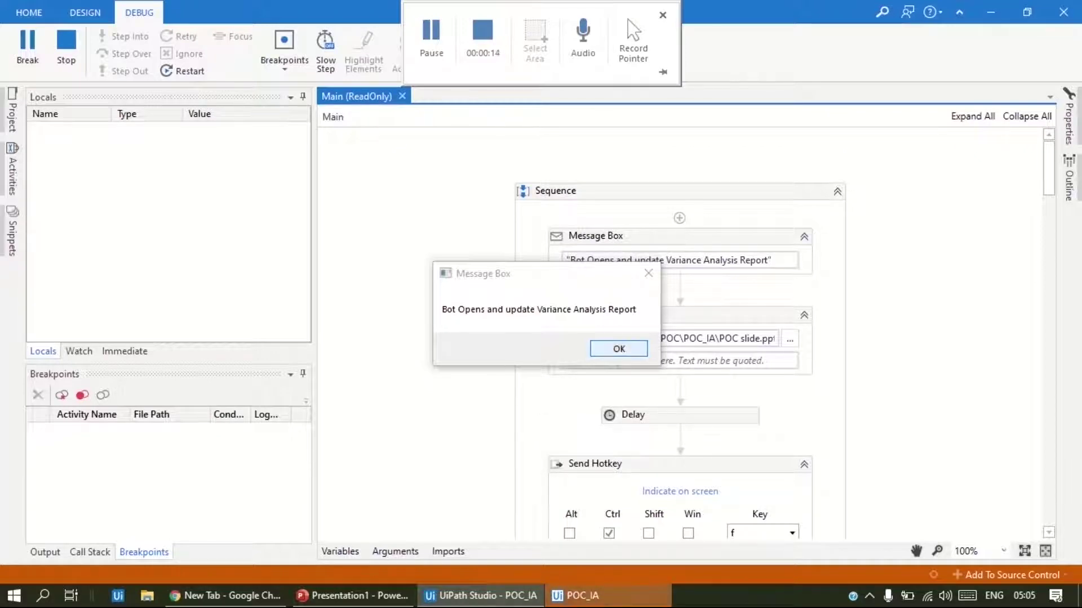
click(619, 349)
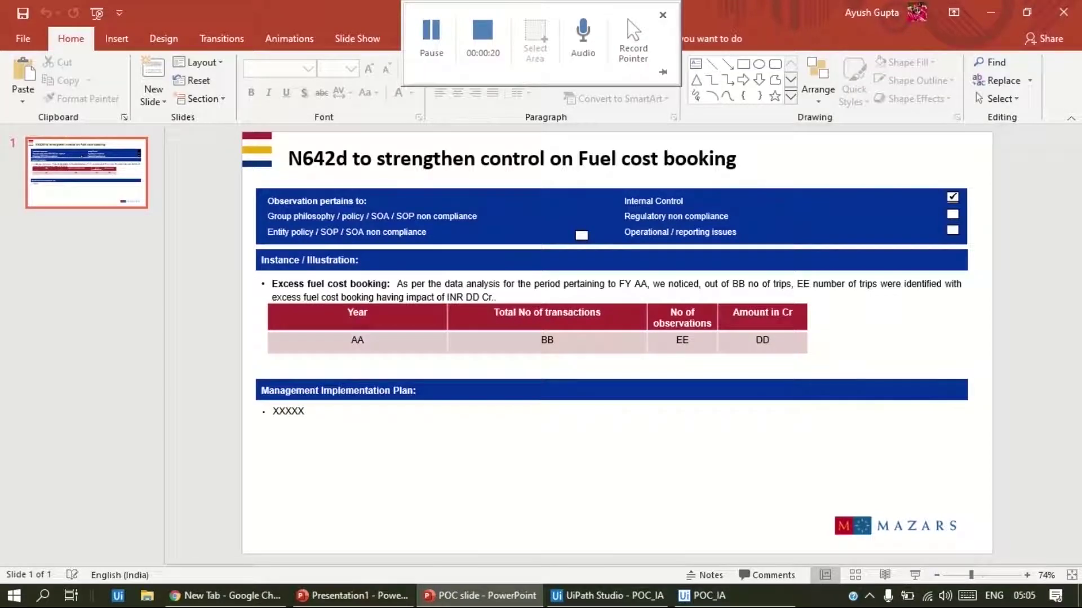
Step: On the POC slide, replace all AA with 17-18 and BB with 3445
key(ctrl+f)
key(ctrl+h)
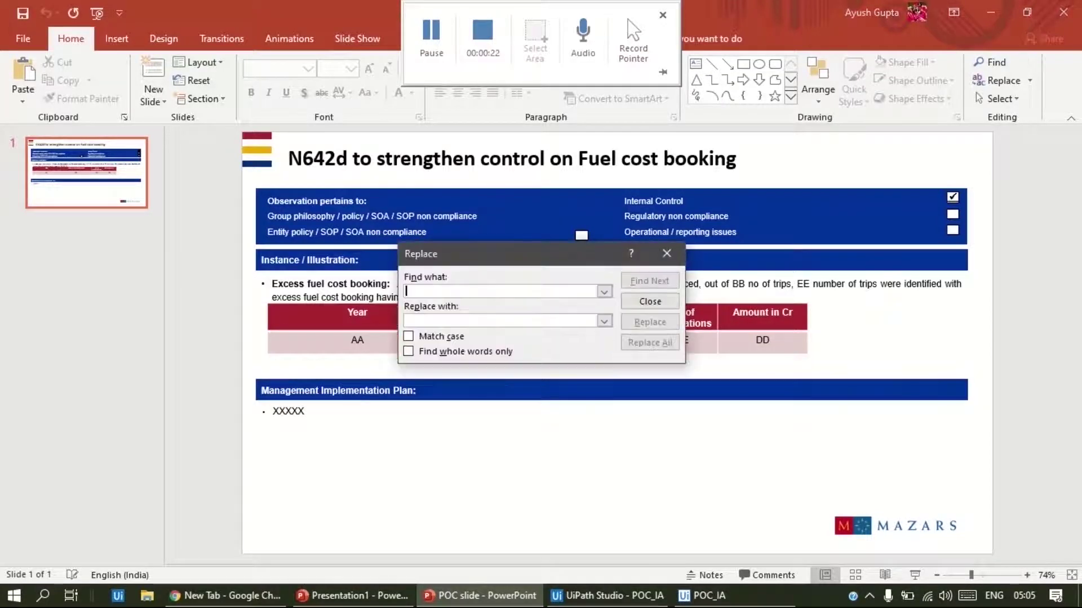
text(AA)
key(Tab)
text(17-18)
key(alt+a)
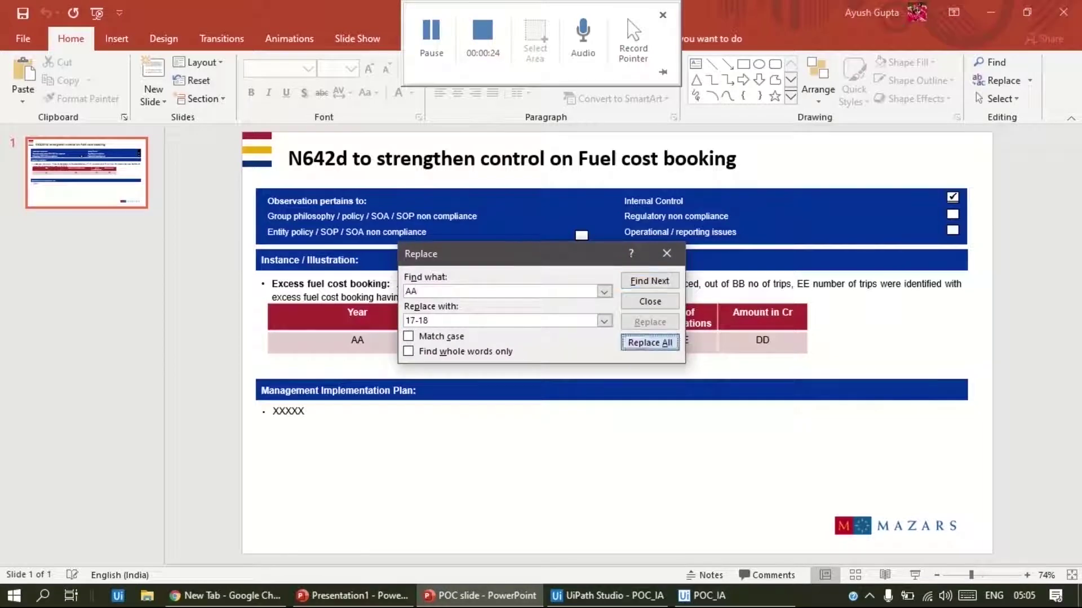
key(Return)
key(alt+n)
text(BB)
key(Tab)
text(3445)
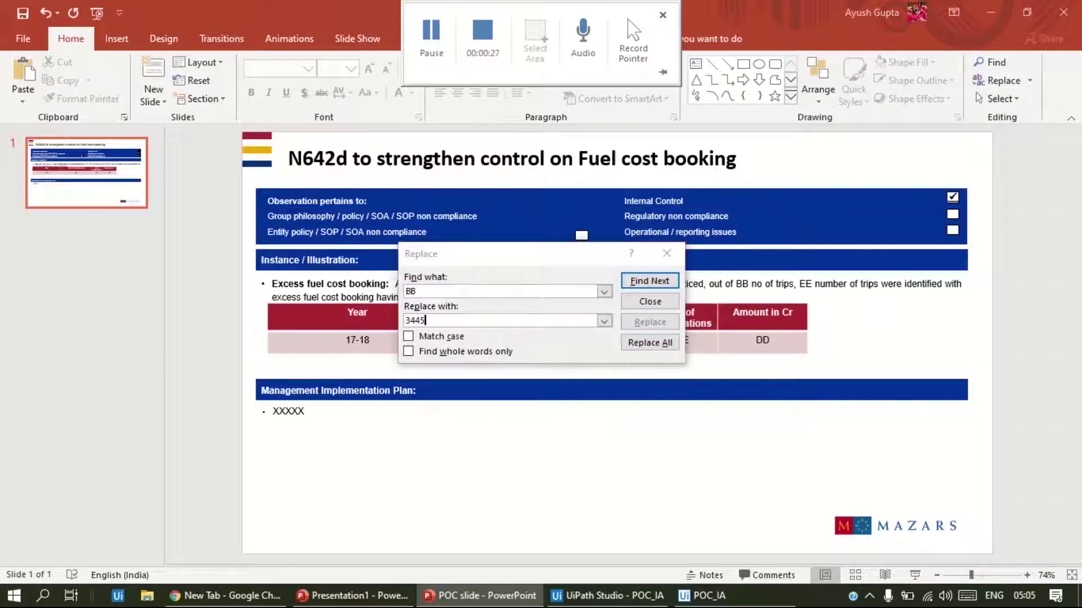
key(alt+a)
key(Return)
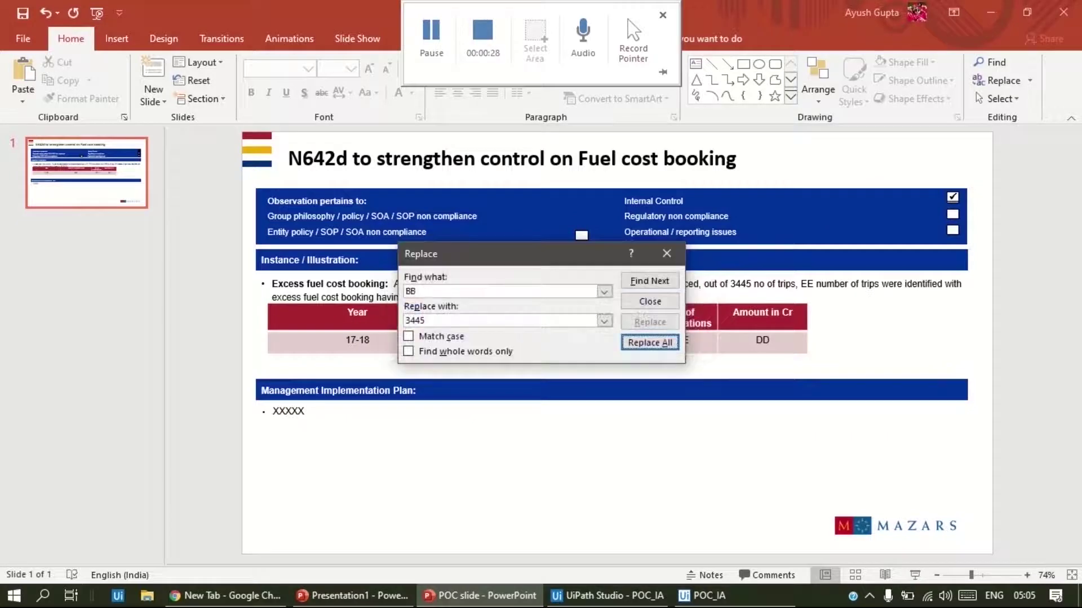
Step: Replace all EE with 642 and DD with 54.96, then acknowledge the report-updated message
key(alt+n)
text(EE)
key(Tab)
text(642)
key(alt+a)
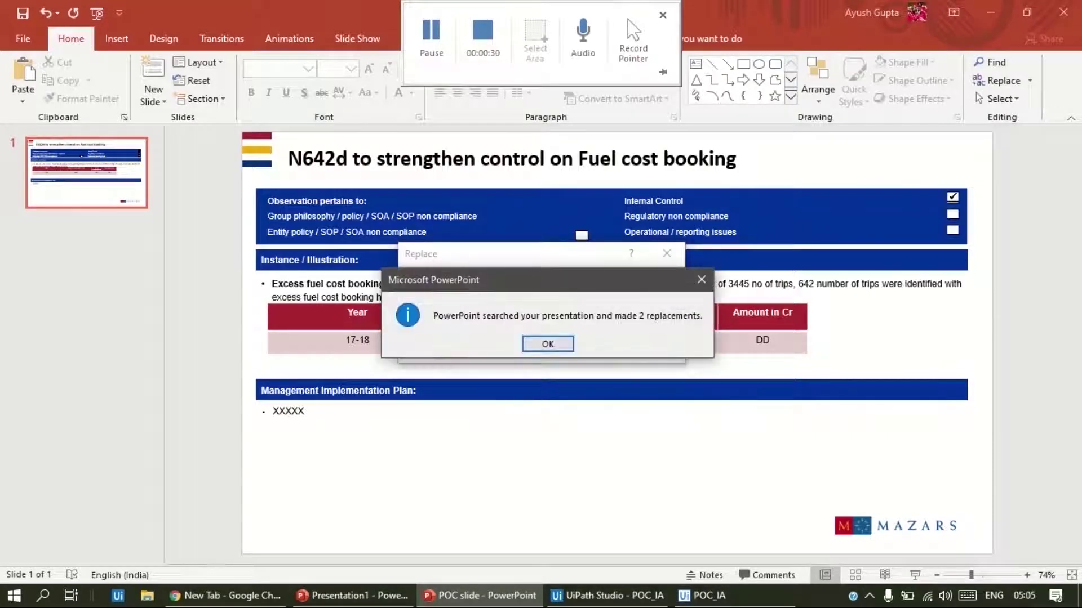
key(Return)
key(alt+n)
text(DD)
key(Tab)
text(54.96)
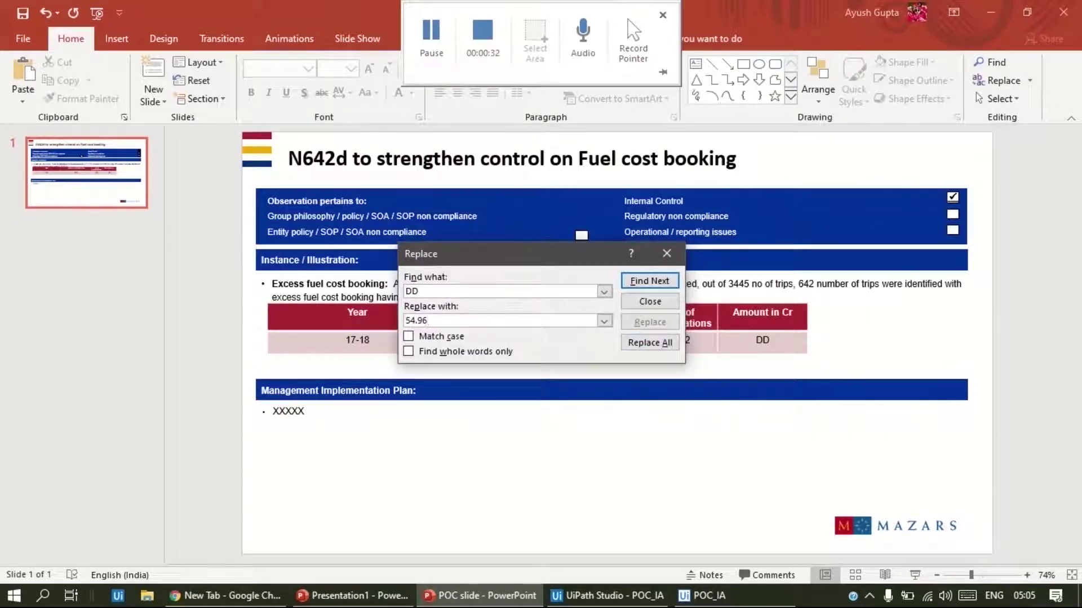
key(alt+a)
key(Return)
key(Escape)
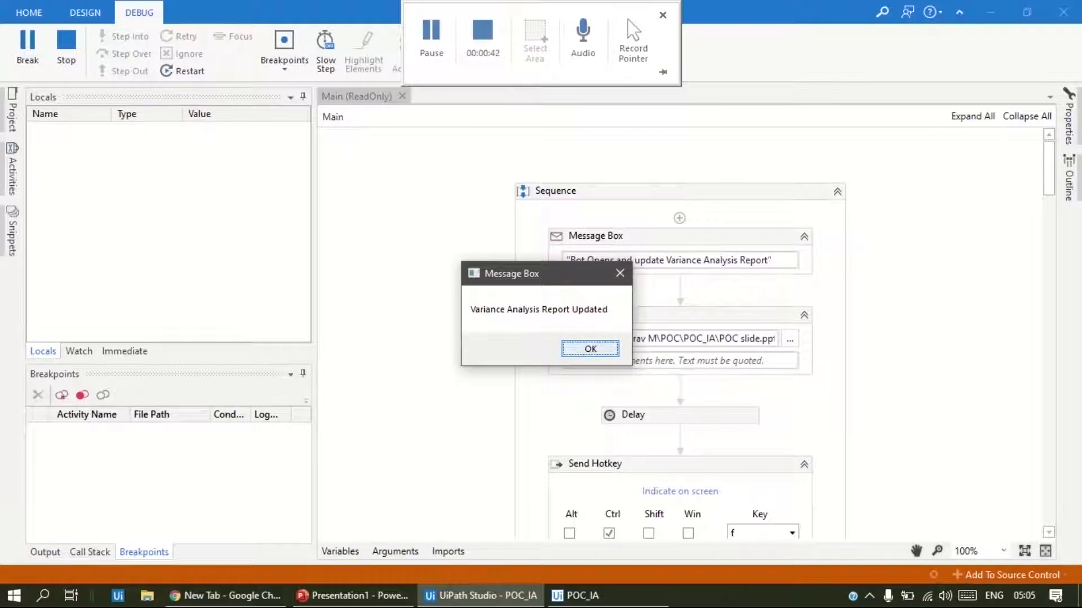
key(Return)
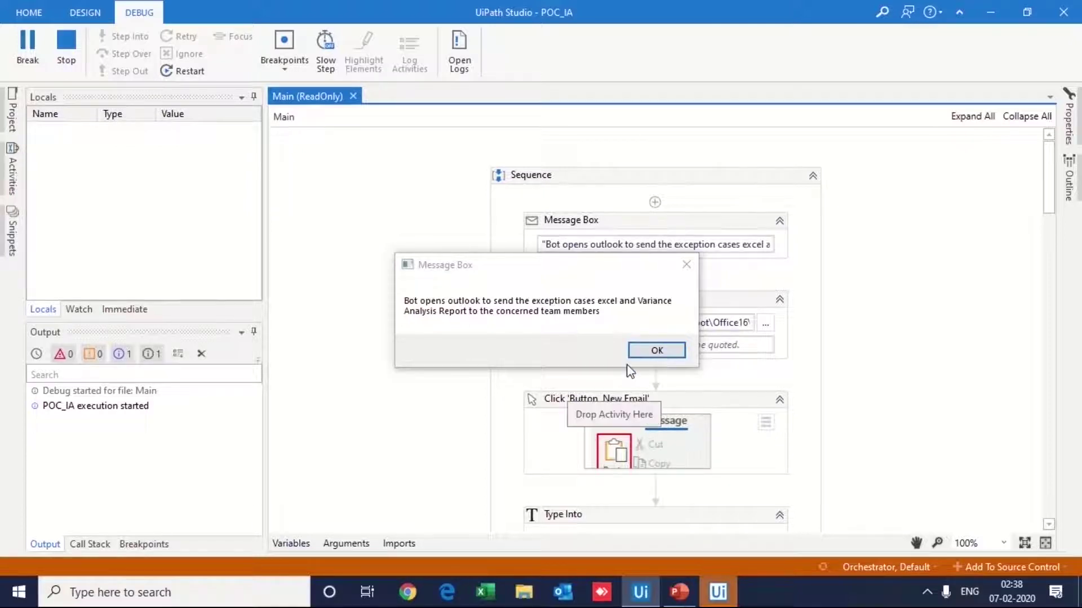
Step: Dismiss the notice about emailing the exception cases and Variance Analysis Report
click(657, 351)
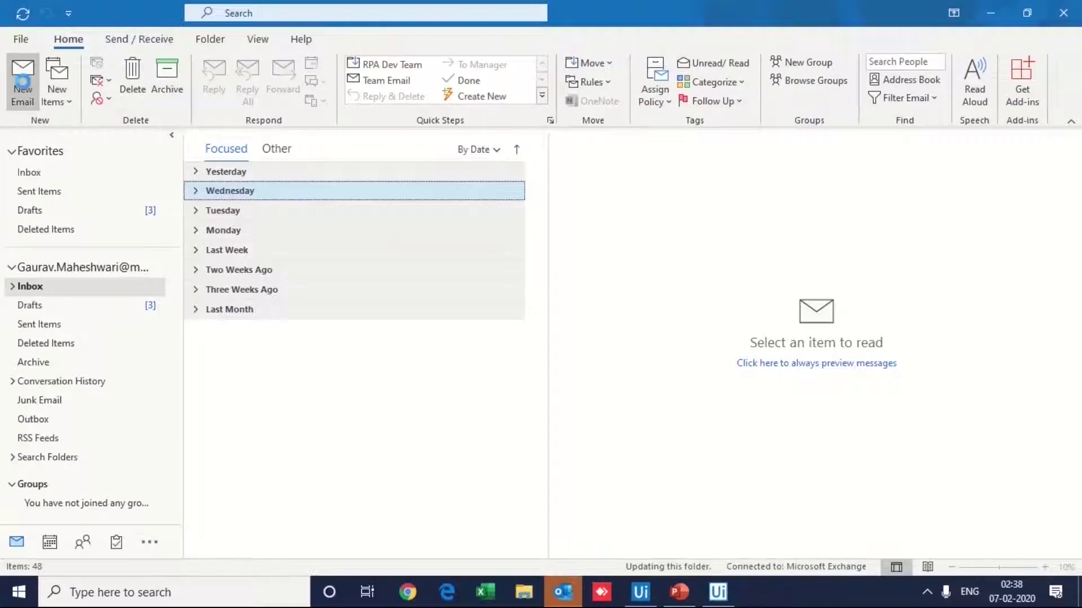
Step: Start a new email to the main recipient, Cc a colleague, subject 'Variance Analysis Report - 2018-19'
click(24, 84)
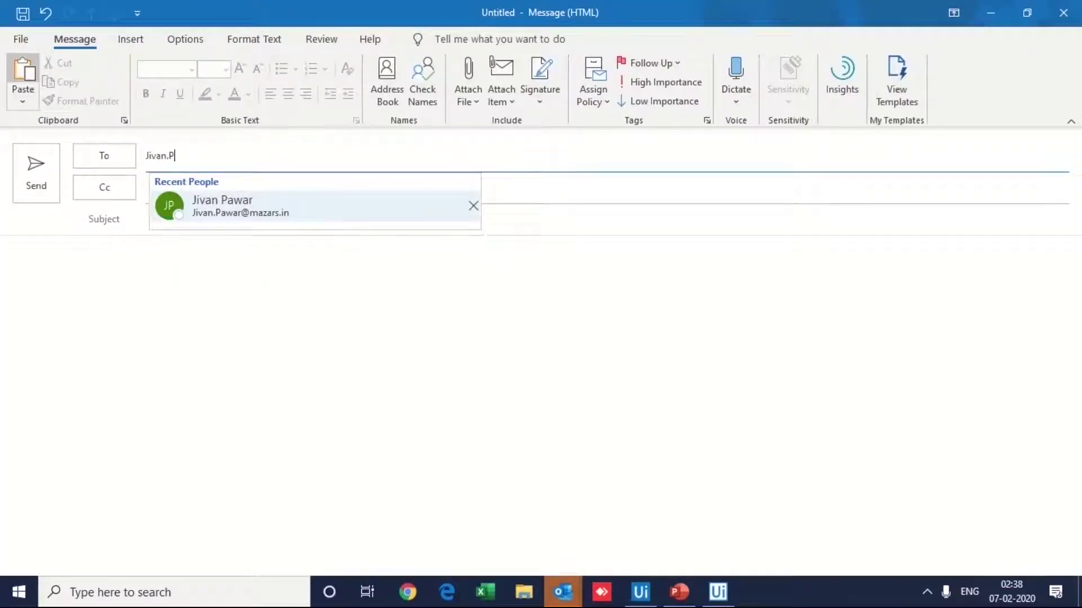
key(Tab)
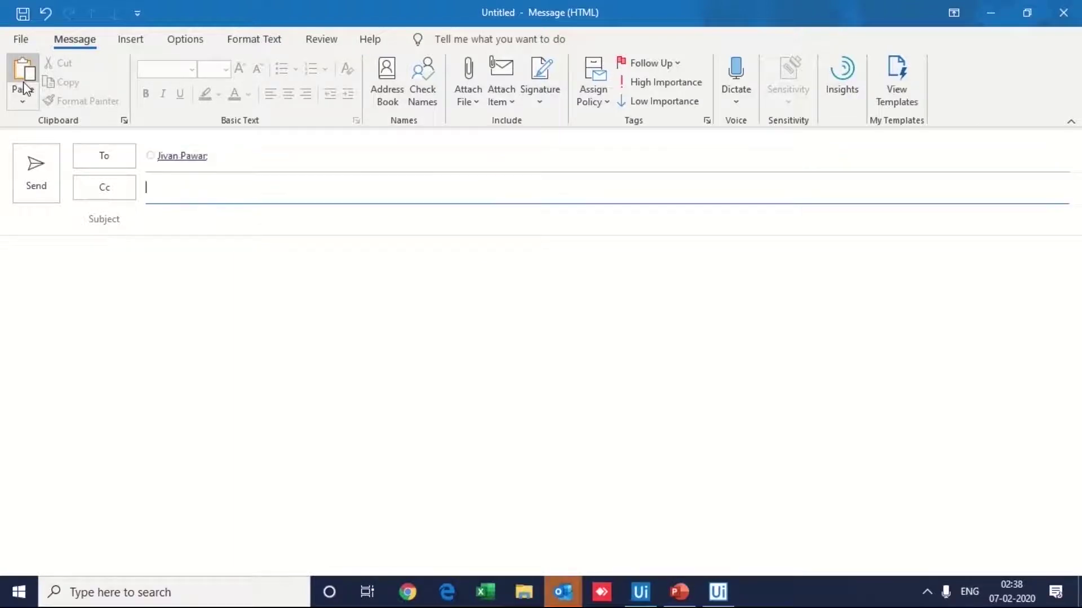
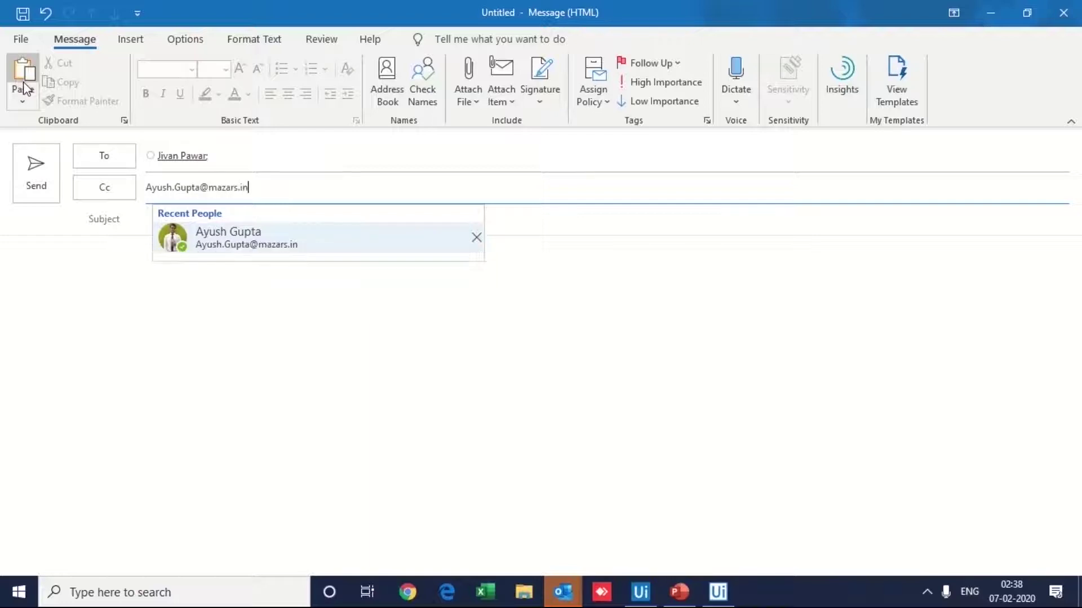
key(Tab)
text(Var)
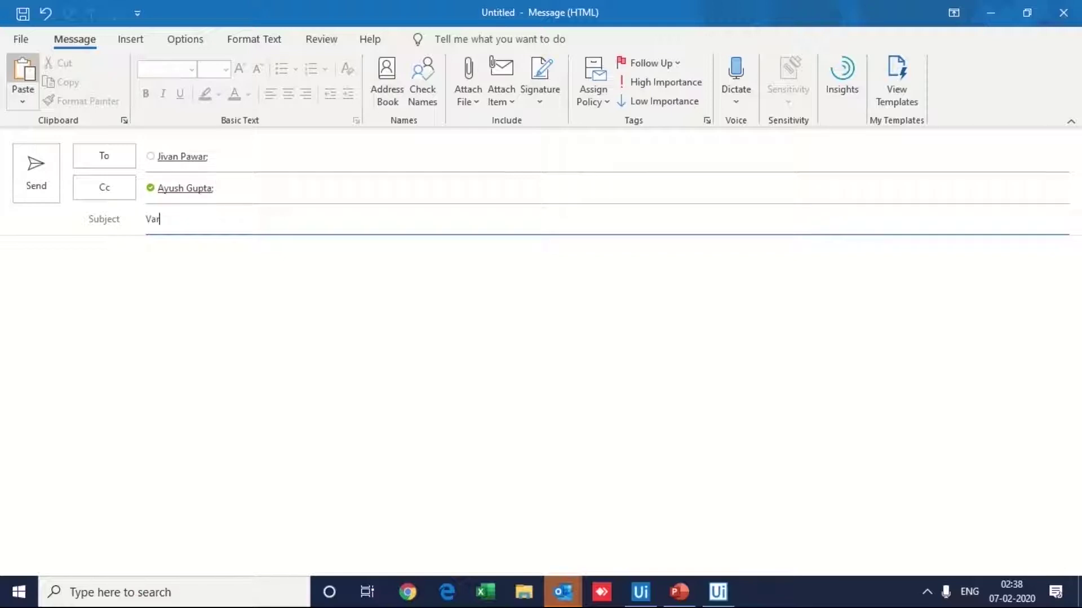
text(iance Analysis Report  - 2)
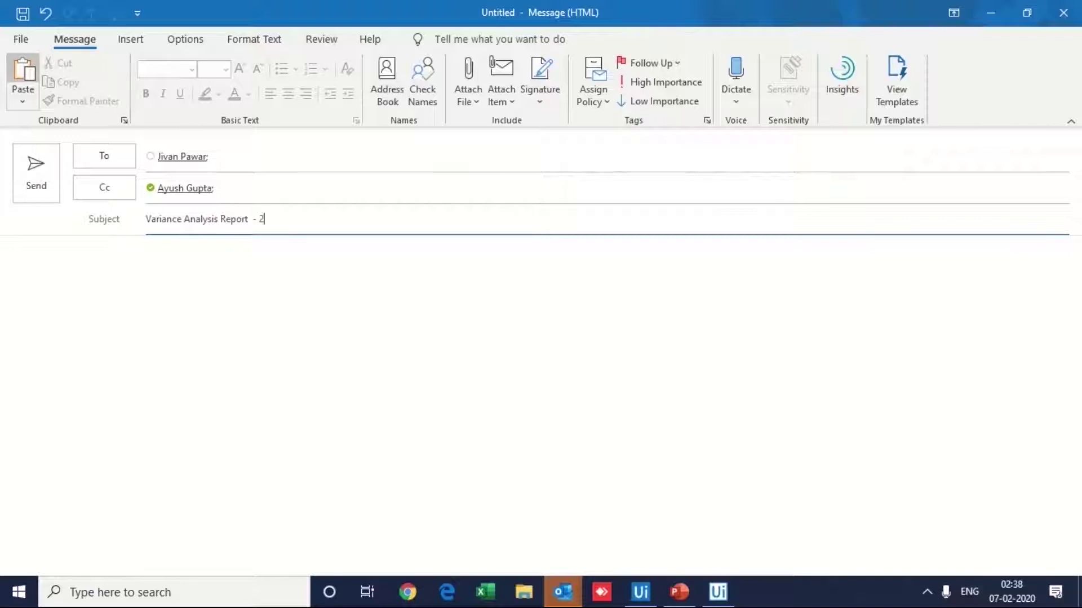
text(018-19)
Step: Write the body: 'Dear Team,', completion and attachment notes, signed 'Thanks and regards, RPA Bot'
key(Tab)
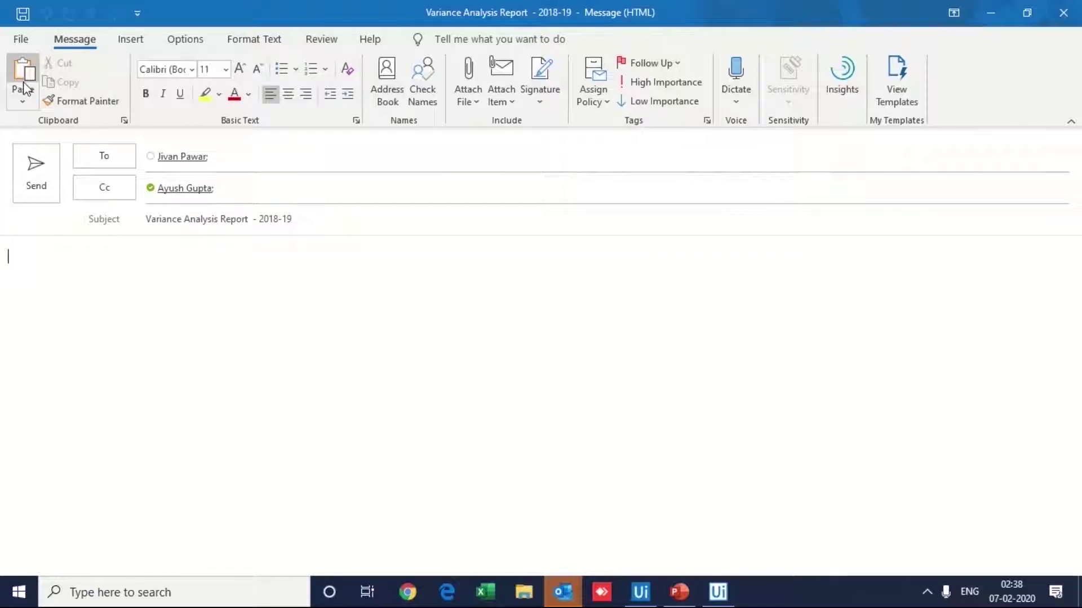
text(Dear Team,)
key(Return)
key(Return)
text(The bot ha)
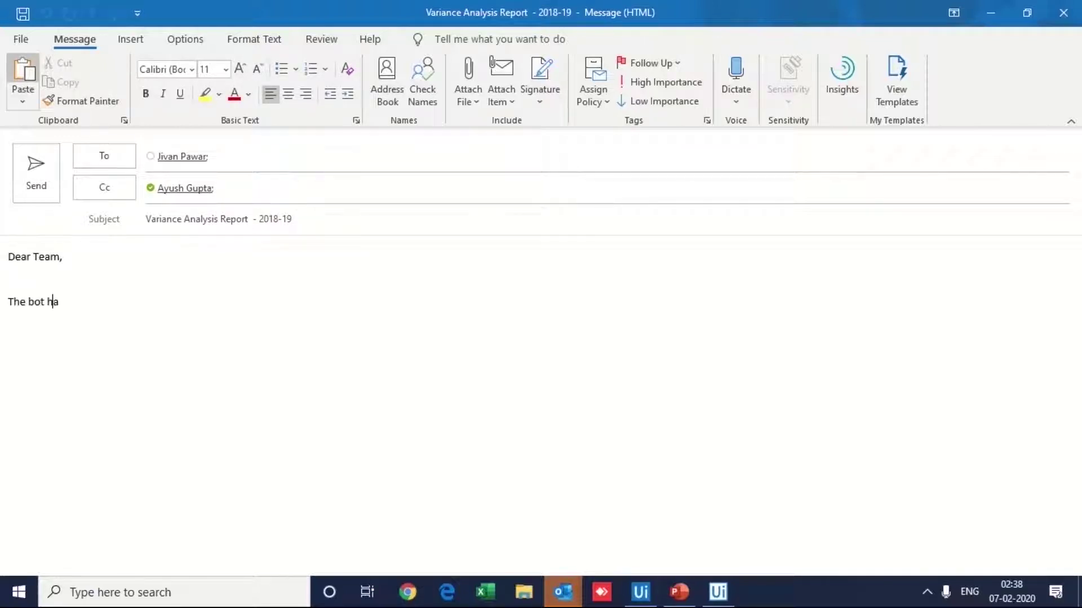
text(s successfully completed analys)
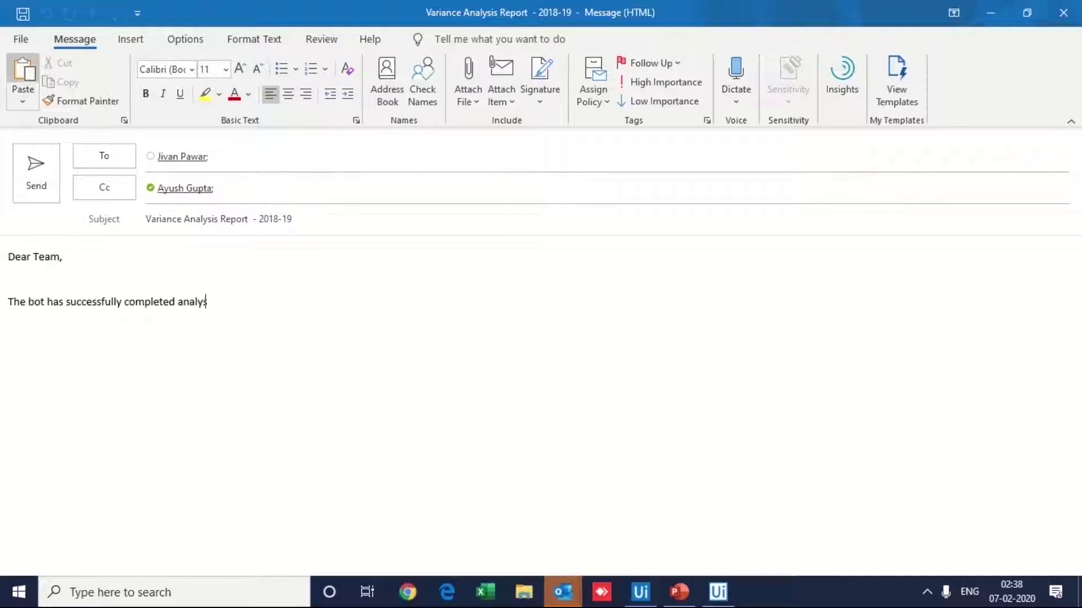
text(is pertaining to 'Variance Analysis Repor)
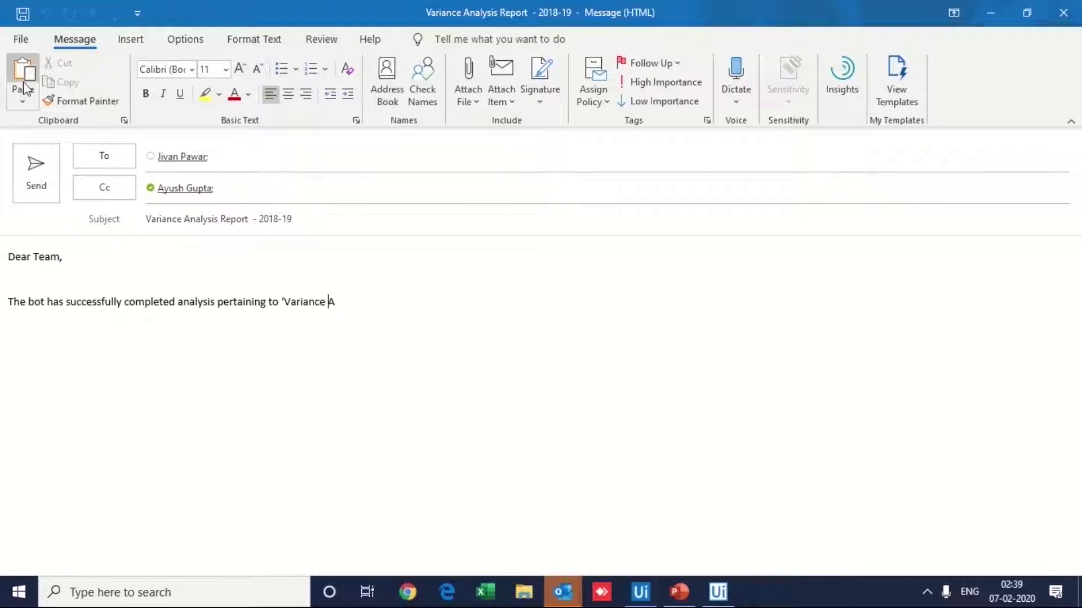
text(t'.)
key(Return)
key(Return)
text(Please f)
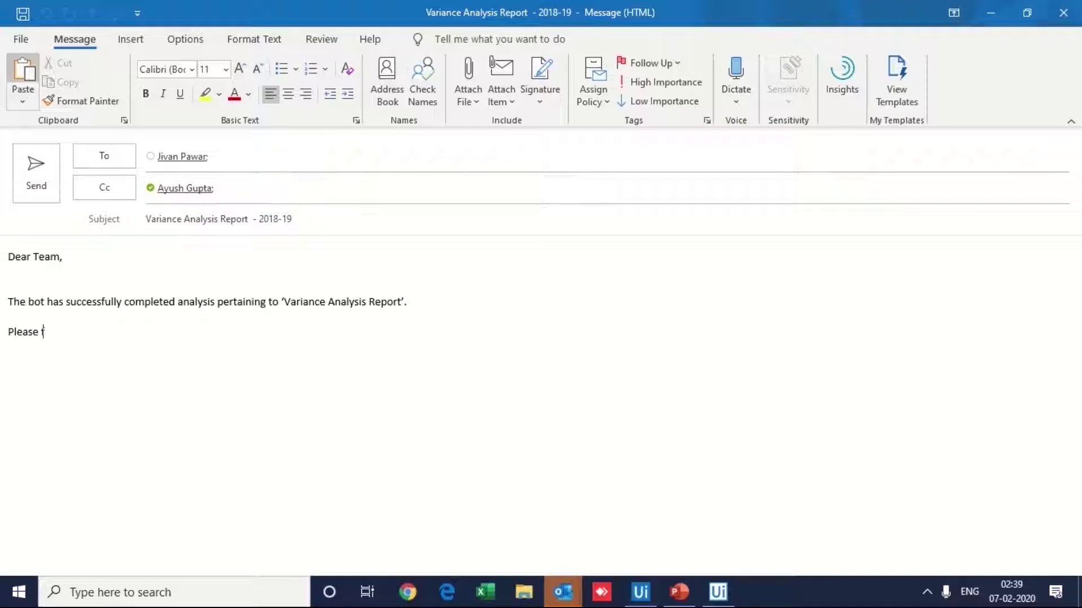
text(ind attached detailed exception)
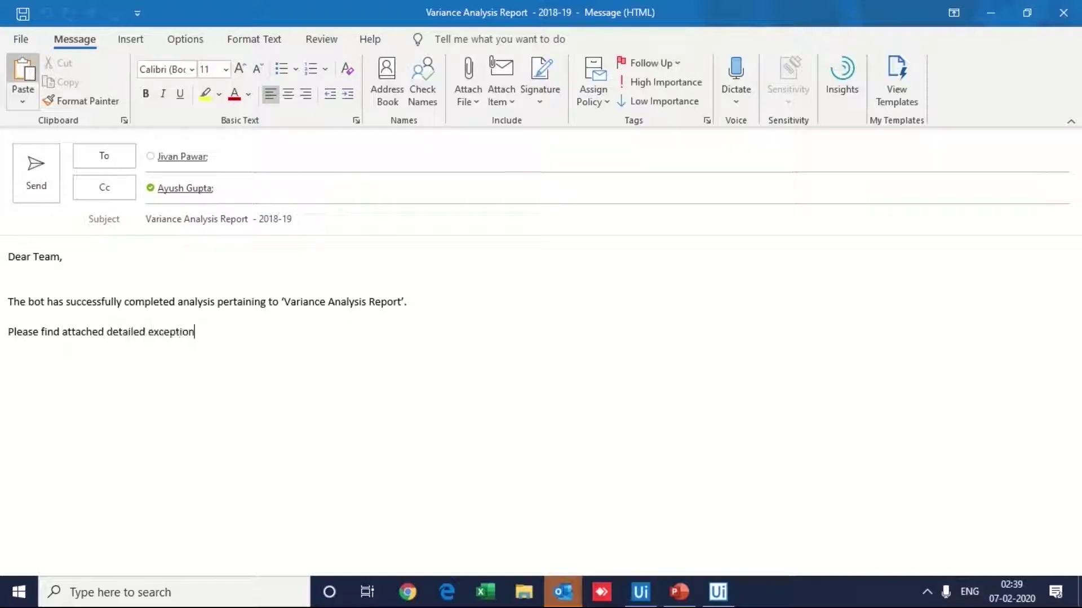
text( cases for your review and further analysis.)
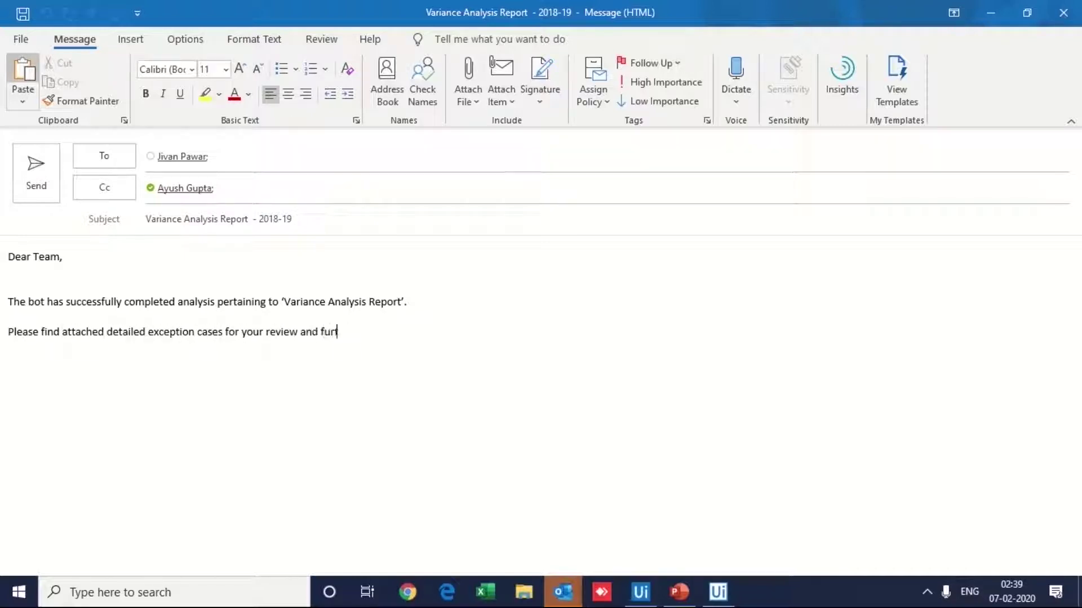
key(Return)
key(Return)
text(Thanks and regards,)
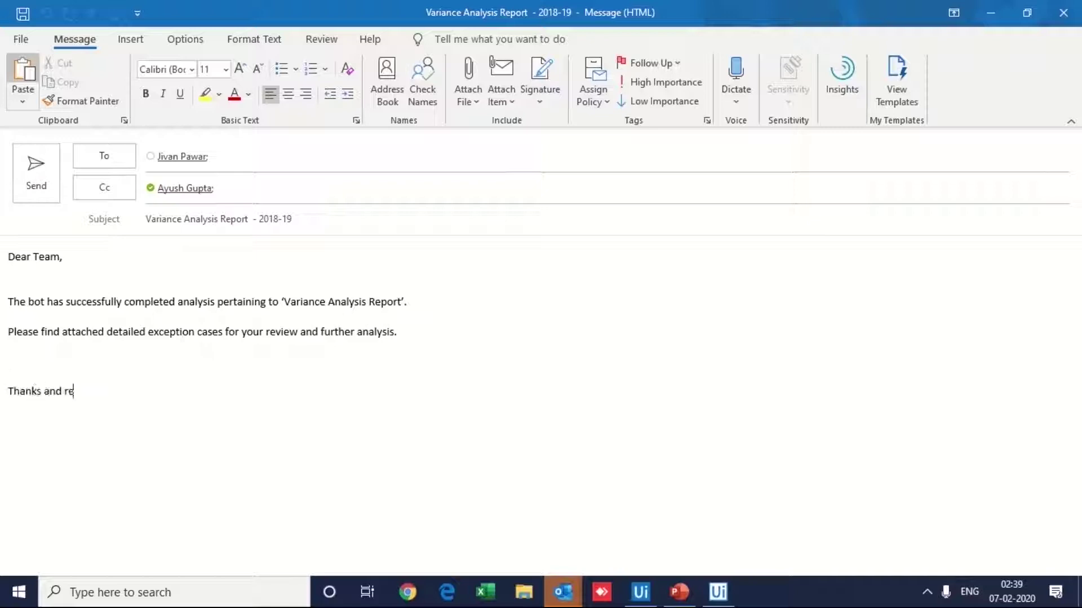
key(shift+Return)
text(RPA Bot)
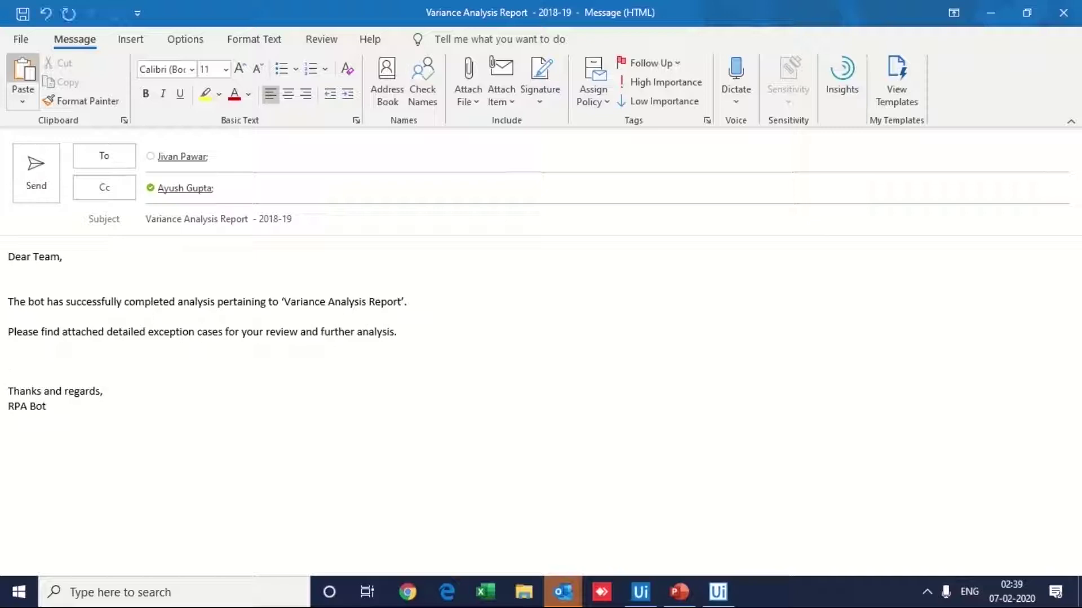
Step: Attach Cost_Report.xlsx from the Desktop to the Outlook message
click(469, 81)
click(496, 536)
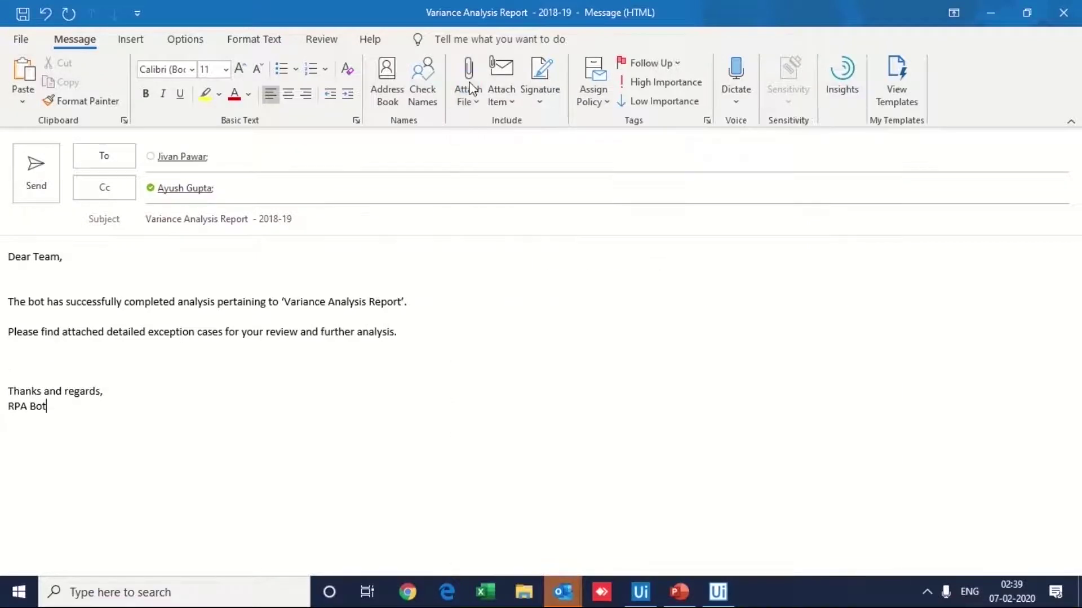
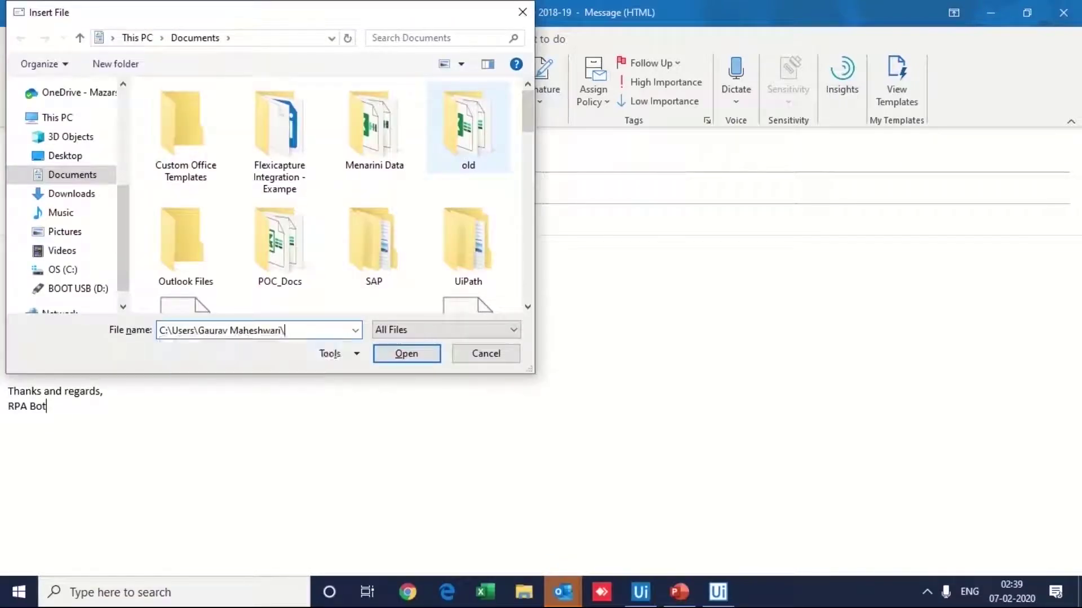
click(409, 355)
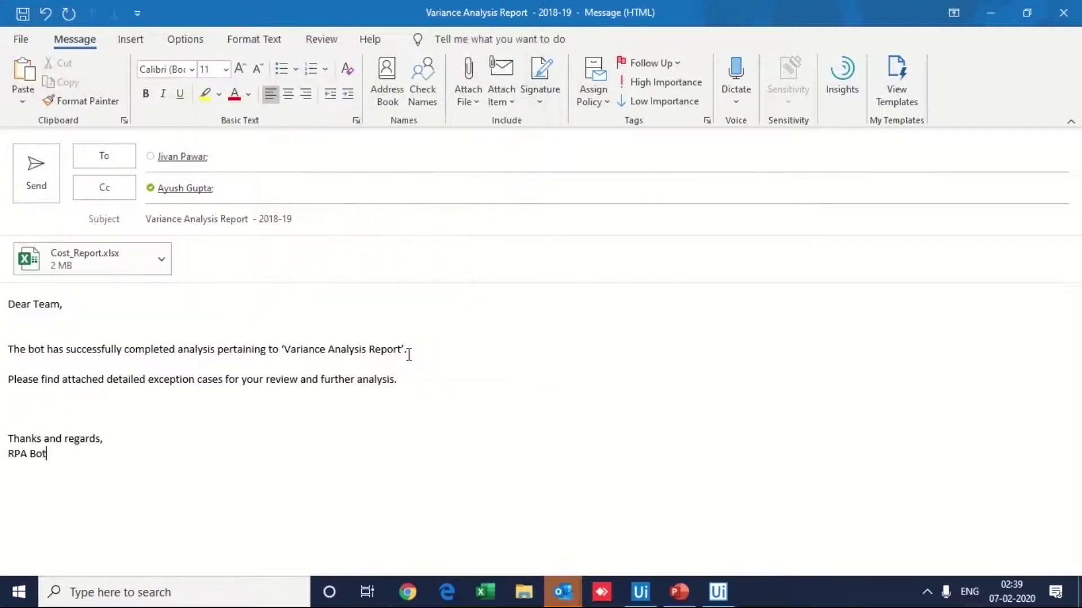
Step: Attach Variance Analysis Report.pptx from the Desktop as well, then send the email
click(469, 82)
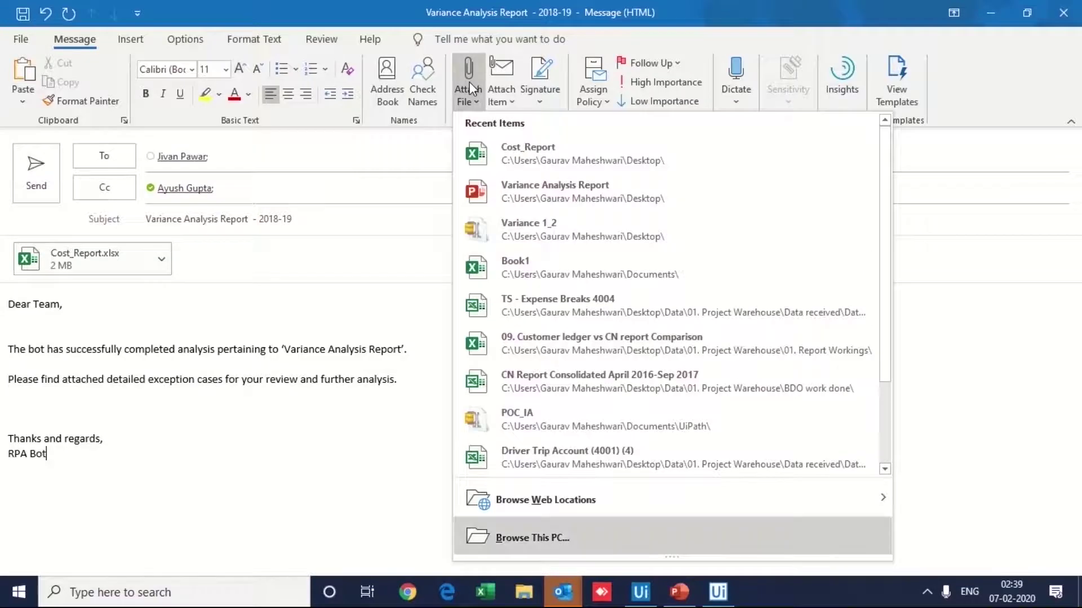
click(497, 536)
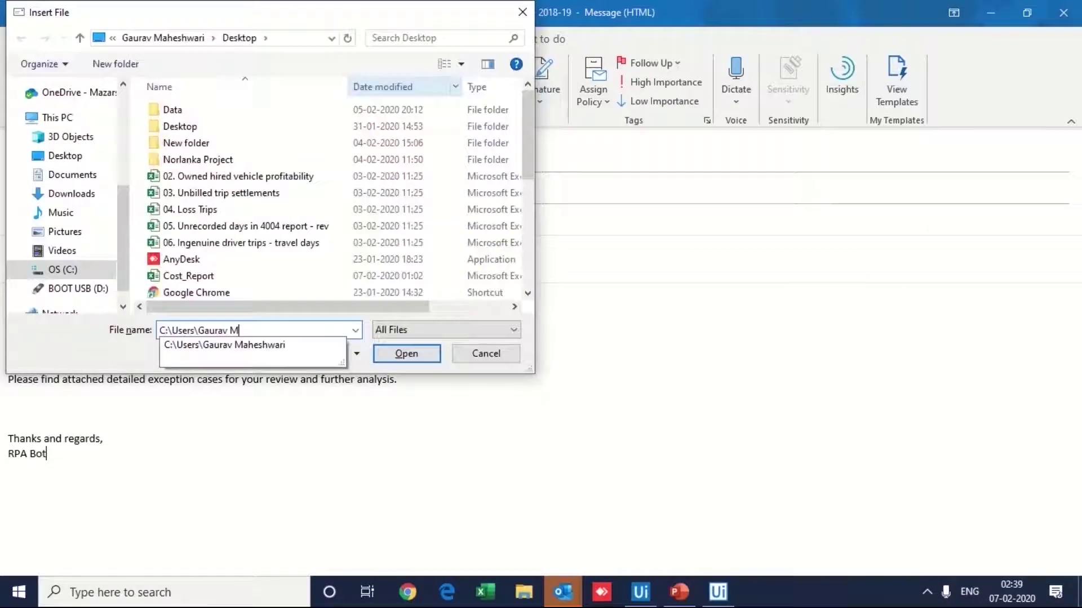
click(407, 354)
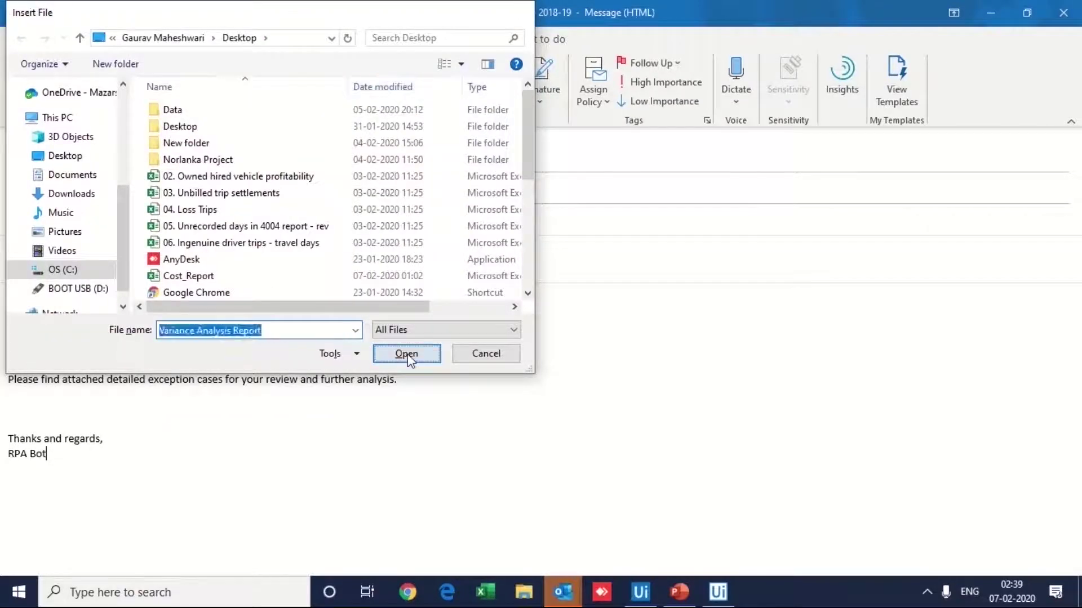
click(37, 171)
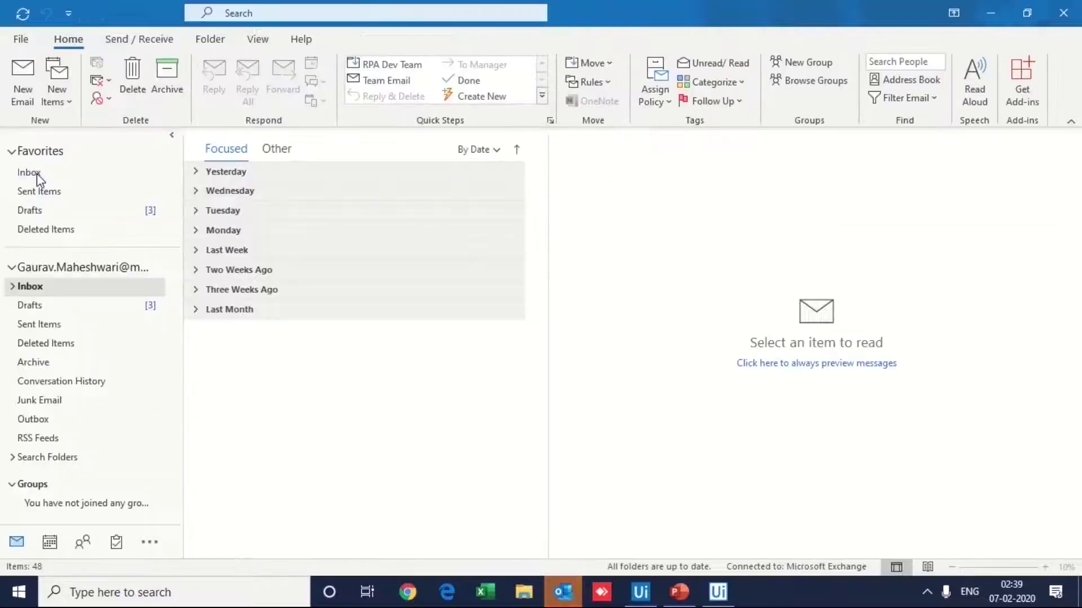